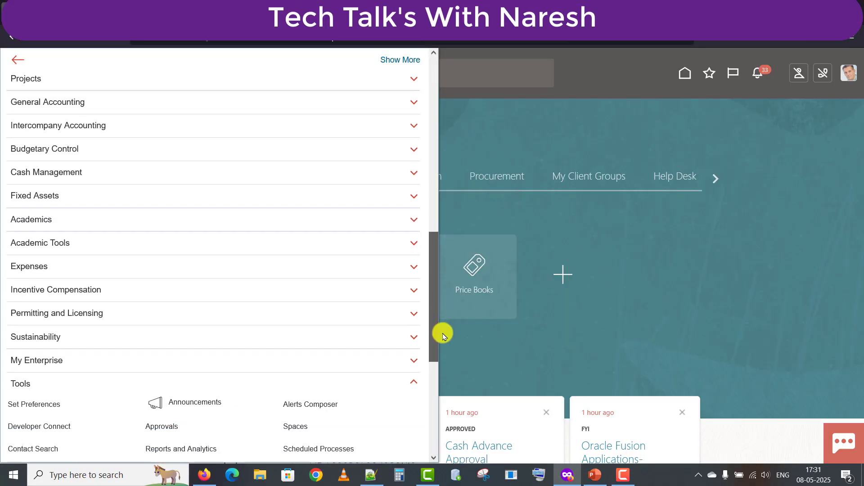
Go to Reports and Analytics, browse the catalog's BIP Reports folder, and edit BI_FEATURE_REPORT
{"action": "left_click_drag", "start_coordinate": [442, 332], "coordinate": [439, 352]}
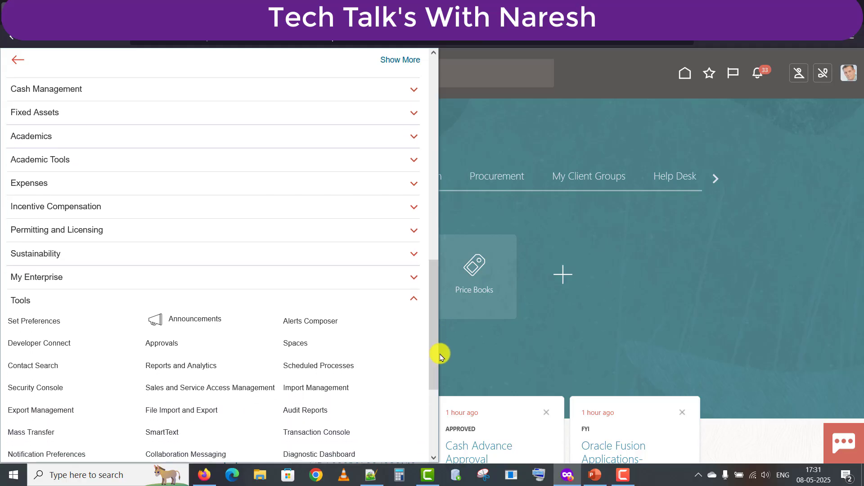
{"action": "left_click", "coordinate": [199, 368]}
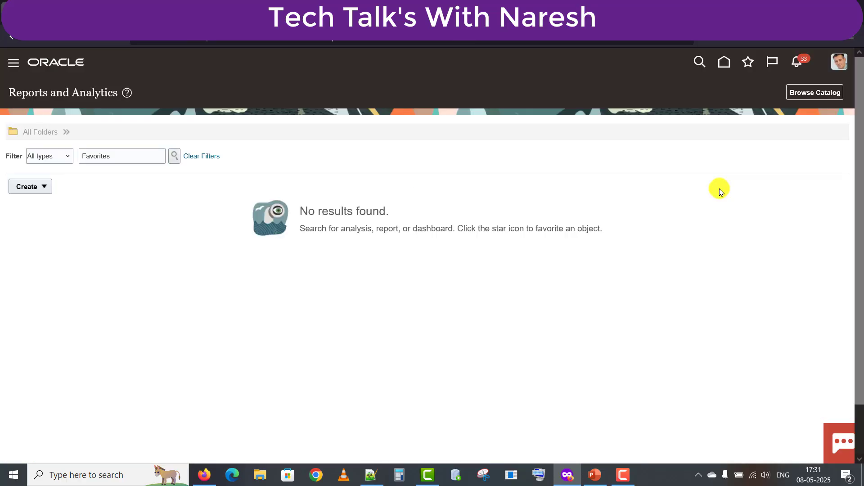
{"action": "left_click", "coordinate": [808, 94]}
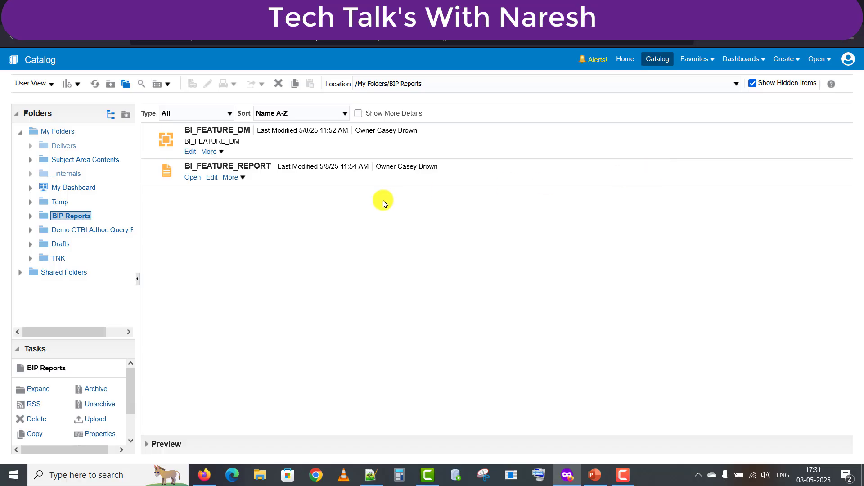
{"action": "left_click", "coordinate": [214, 180]}
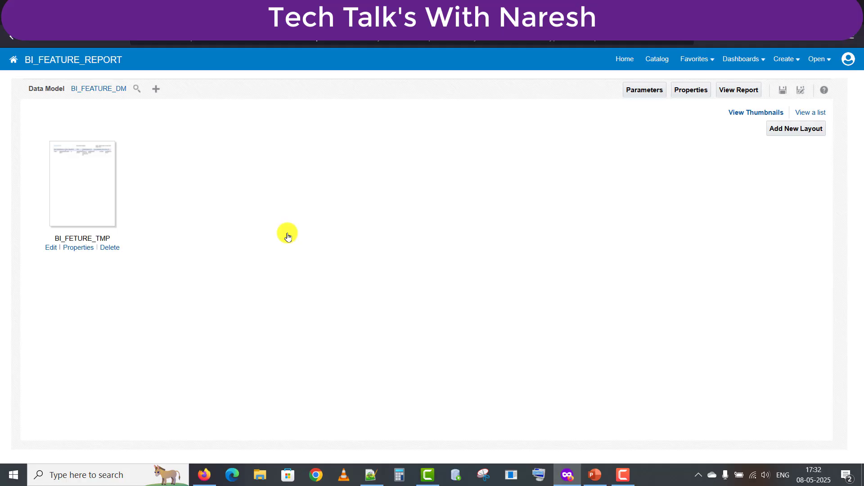
Download the BI_FETURE_TMP.rtf layout template and open it in Word from its folder
{"action": "left_click", "coordinate": [50, 248]}
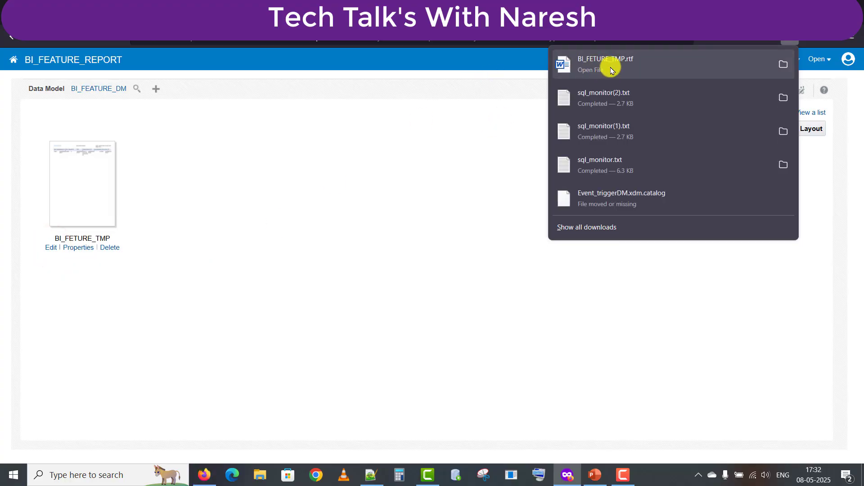
{"action": "left_click", "coordinate": [783, 64]}
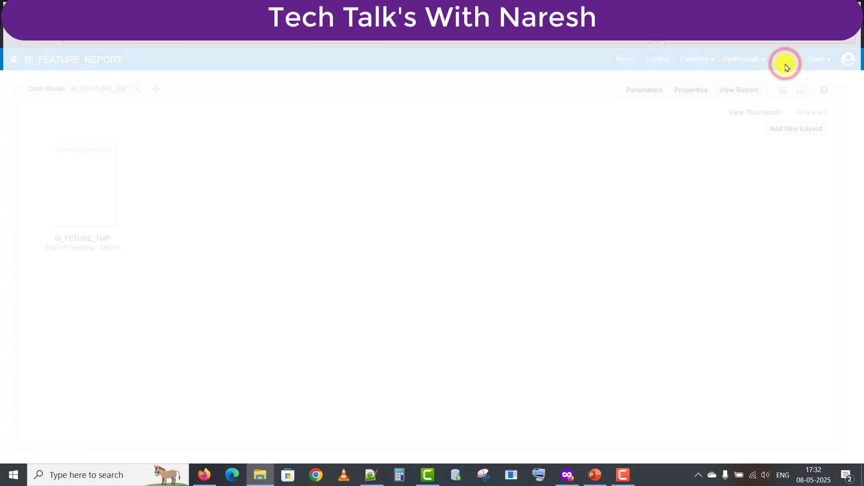
{"action": "key", "text": "Return"}
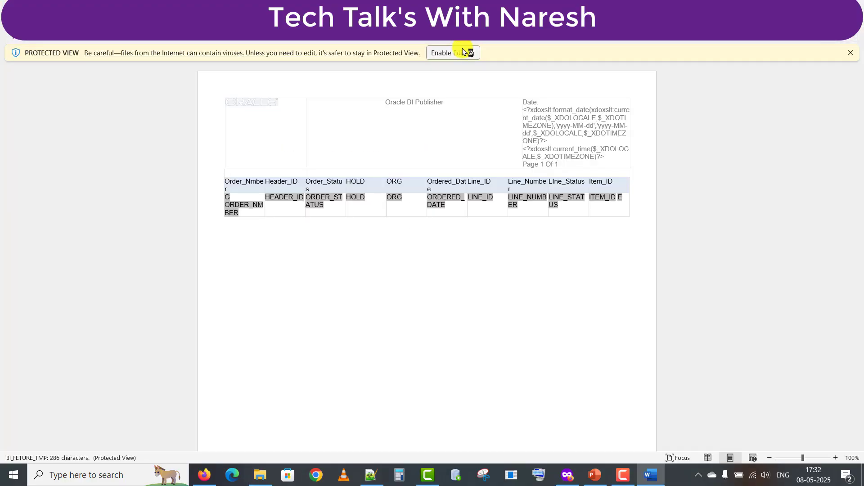
Enable editing and delete the old logo from the template's page header
{"action": "left_click", "coordinate": [463, 52]}
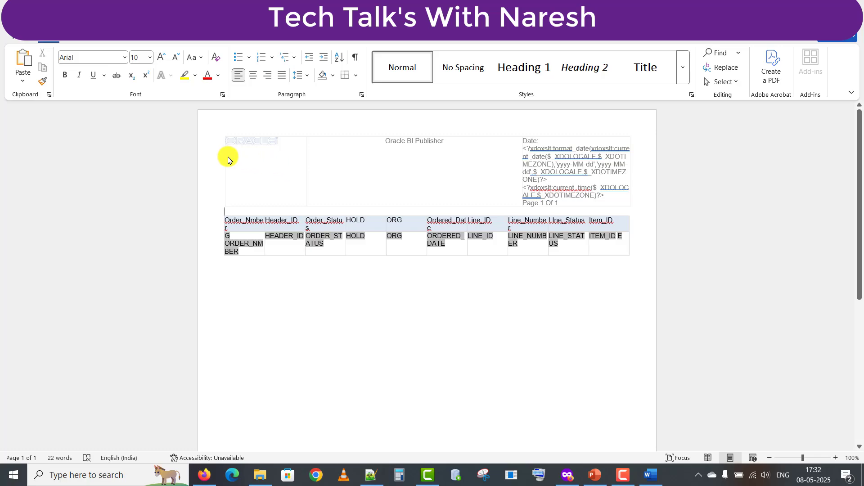
{"action": "double_click", "coordinate": [218, 166]}
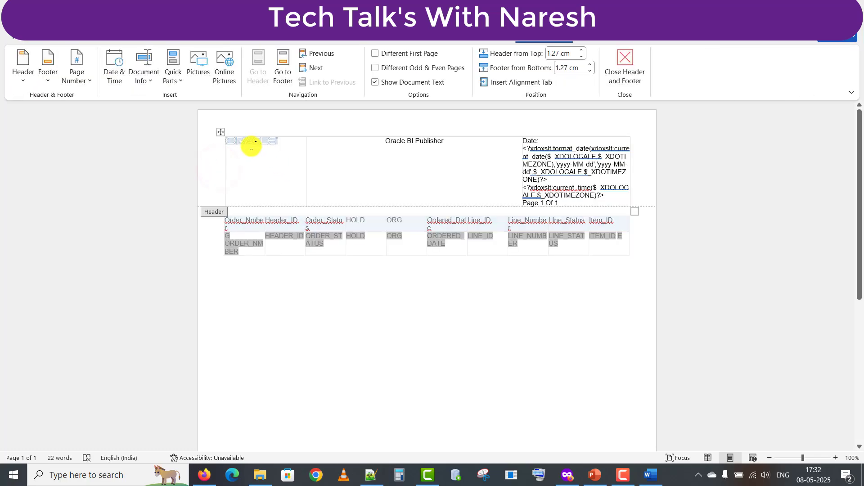
{"action": "key", "text": "Delete"}
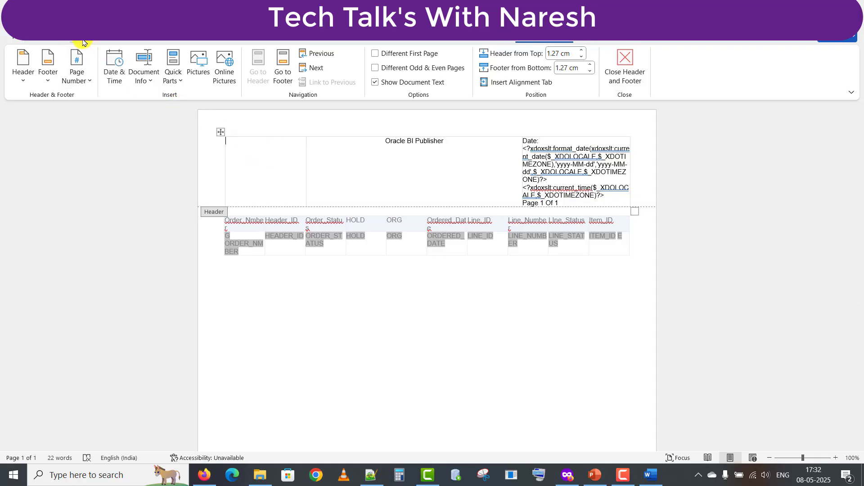
Insert the Oracle_Logo picture from the Desktop into the header's empty logo cell
{"action": "left_click", "coordinate": [49, 38]}
{"action": "left_click", "coordinate": [80, 39]}
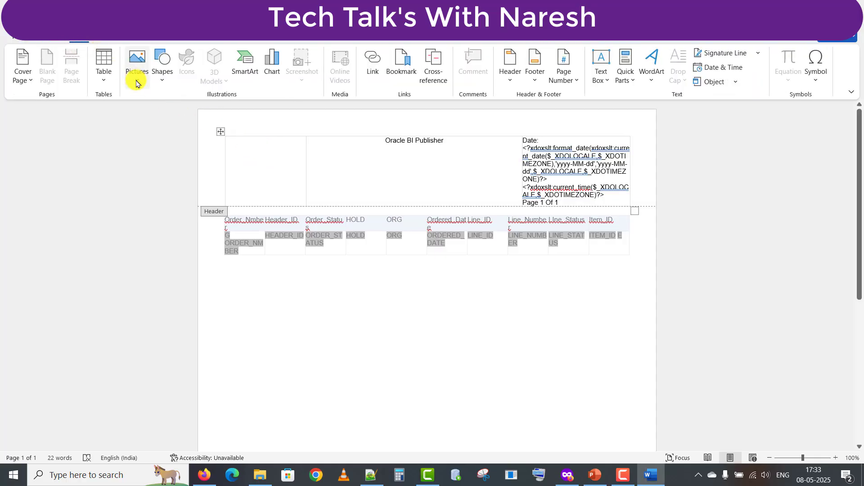
{"action": "left_click", "coordinate": [137, 80]}
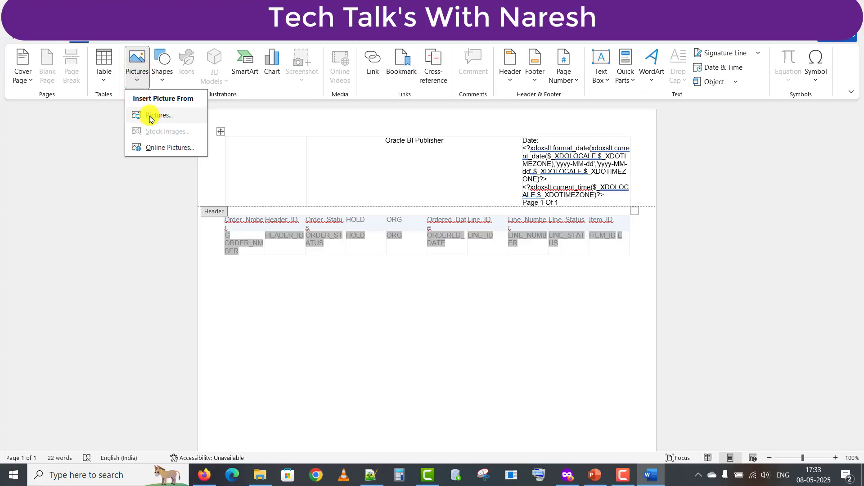
{"action": "key", "text": "Escape"}
{"action": "left_click", "coordinate": [287, 182]}
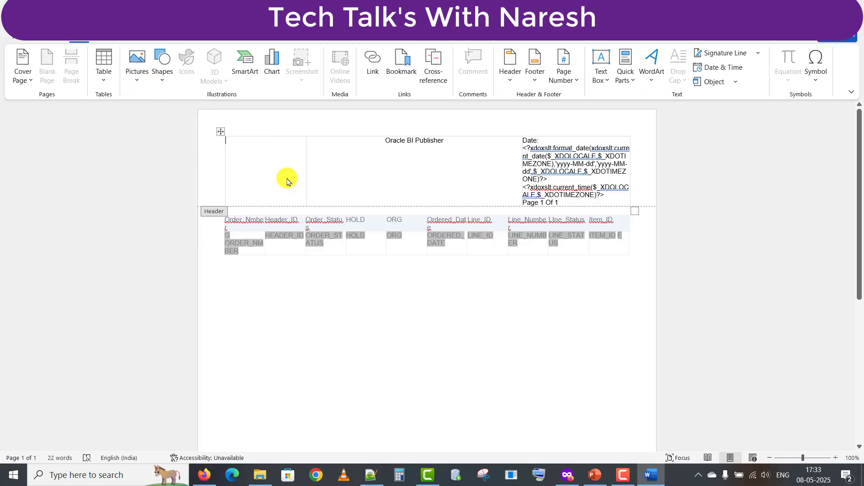
{"action": "key", "text": "alt+n"}
{"action": "key", "text": "p"}
{"action": "key", "text": "d"}
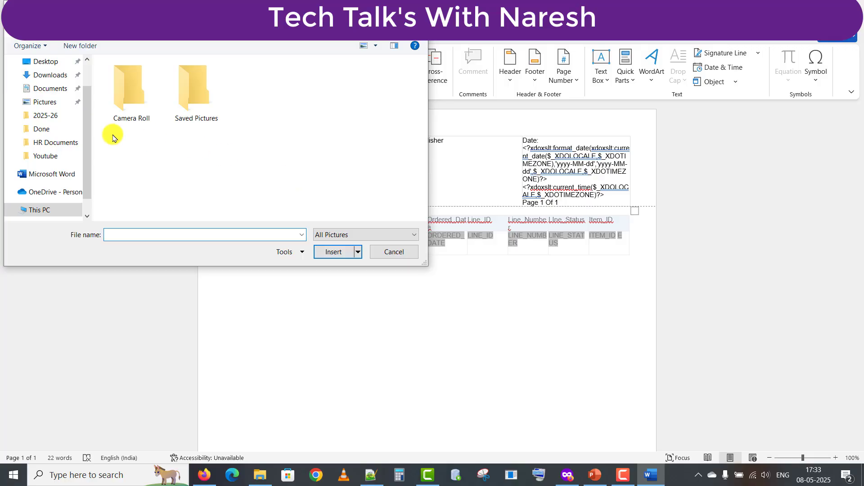
{"action": "left_click", "coordinate": [88, 136]}
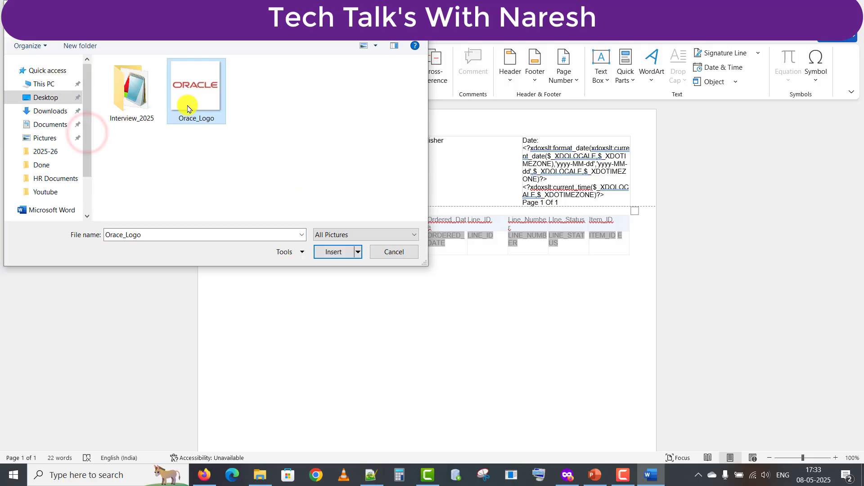
{"action": "double_click", "coordinate": [186, 107]}
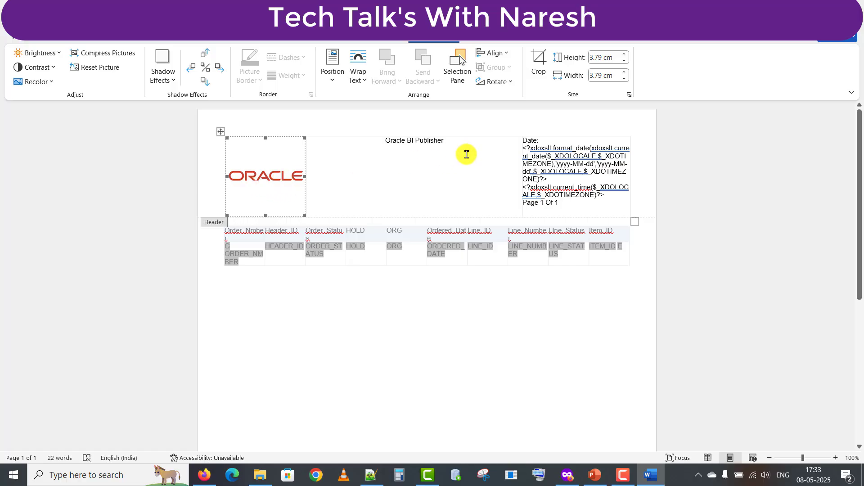
{"action": "left_click_drag", "start_coordinate": [449, 143], "coordinate": [392, 144]}
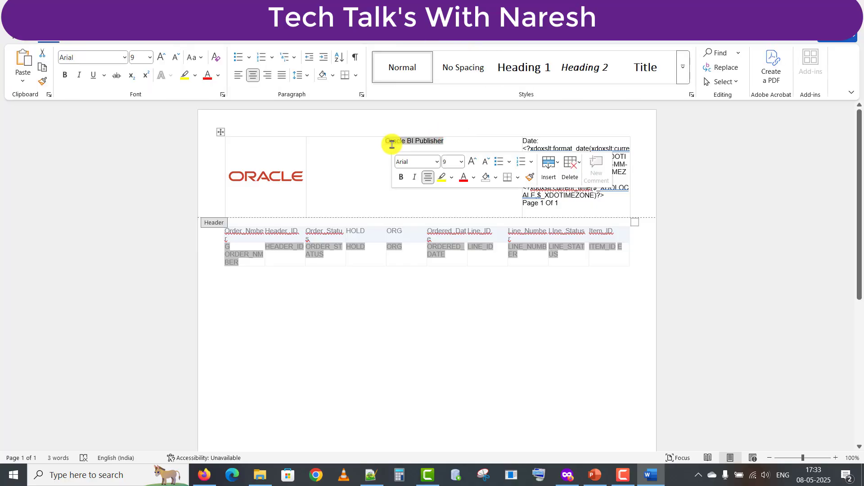
Replace the header title with 'Features in BIP Part-2' and add a 'Tech Talk's' subtitle line naming the presenter
{"action": "key", "text": "Delete"}
{"action": "type", "text": "Features "}
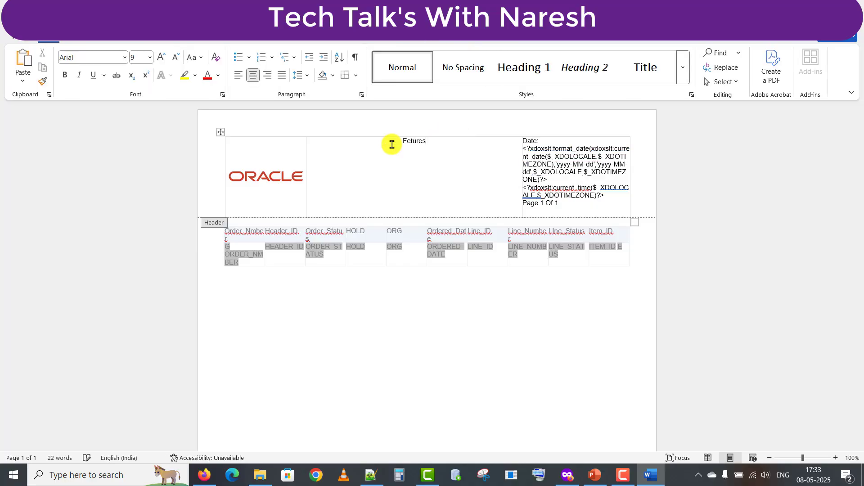
{"action": "type", "text": "in BIP Part-2"}
{"action": "key", "text": "Return"}
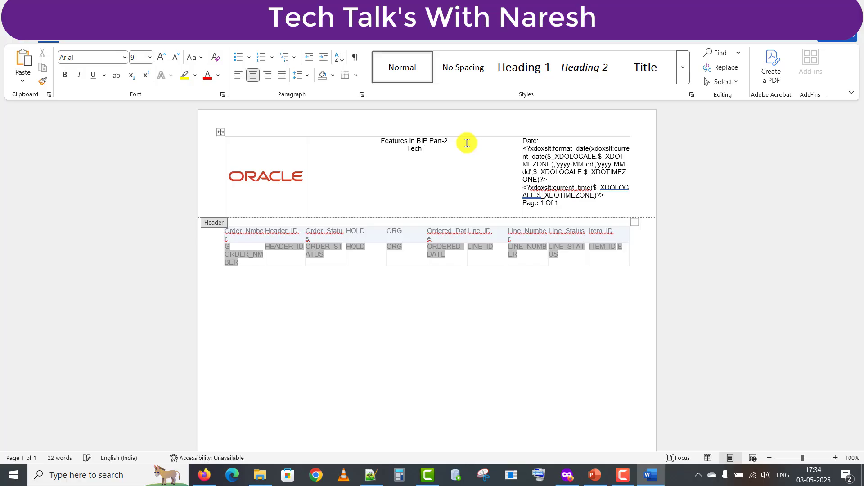
{"action": "type", "text": "Tech Talk's with Naresh"}
Make the 'Features in BIP Part-2' title bold at 22 pt
{"action": "left_click_drag", "start_coordinate": [457, 140], "coordinate": [387, 140]}
{"action": "key", "text": "ctrl+b"}
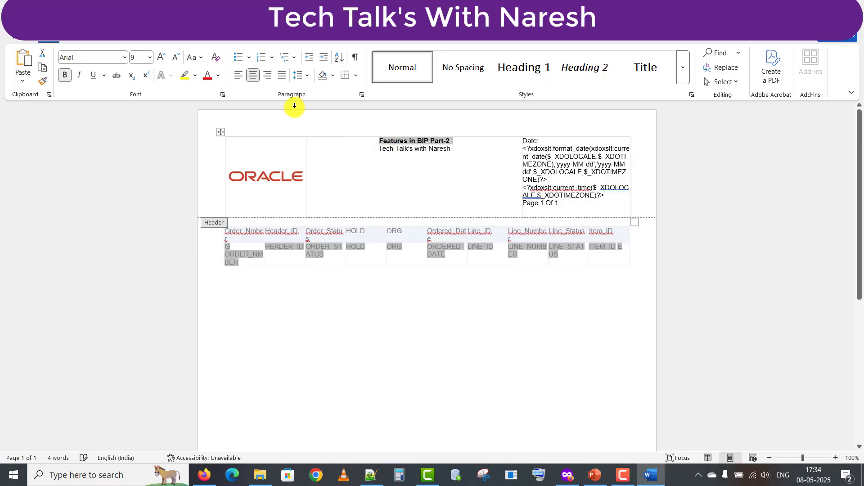
{"action": "left_click", "coordinate": [166, 61]}
{"action": "left_click", "coordinate": [165, 61]}
{"action": "left_click", "coordinate": [166, 60]}
{"action": "left_click", "coordinate": [166, 61]}
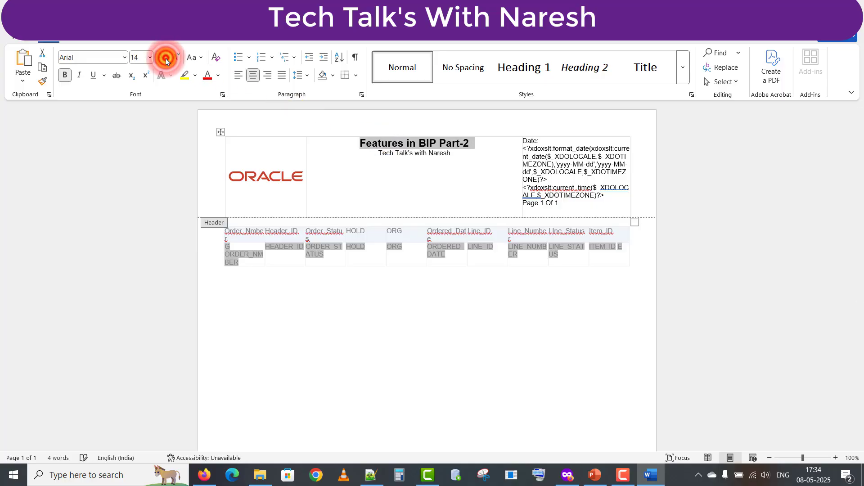
{"action": "left_click", "coordinate": [166, 61]}
{"action": "left_click", "coordinate": [166, 60]}
{"action": "left_click", "coordinate": [166, 61]}
{"action": "left_click", "coordinate": [165, 60]}
Format the subtitle bold, red, italic, underlined and slightly larger, then close Word
{"action": "left_click_drag", "start_coordinate": [377, 161], "coordinate": [447, 159]}
{"action": "key", "text": "ctrl+b"}
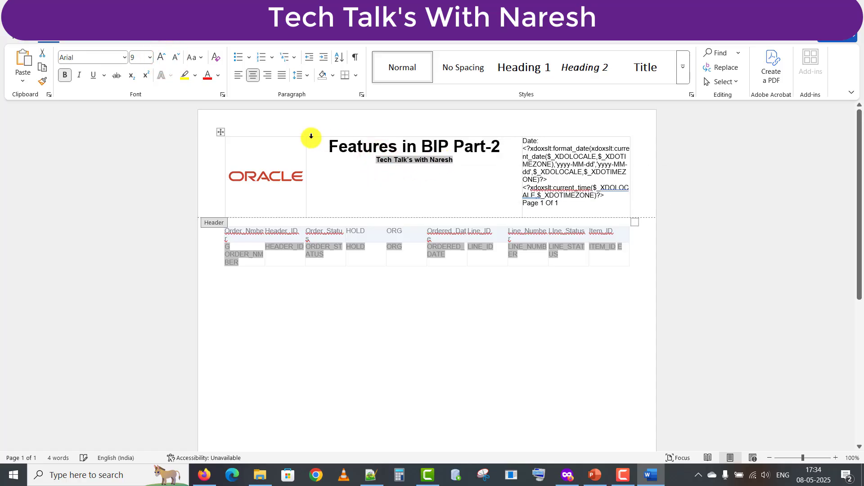
{"action": "left_click", "coordinate": [210, 82]}
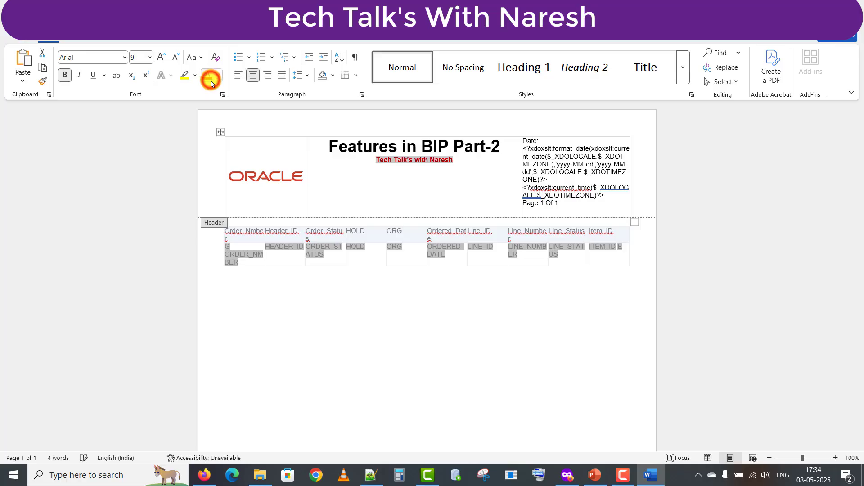
{"action": "left_click", "coordinate": [164, 60]}
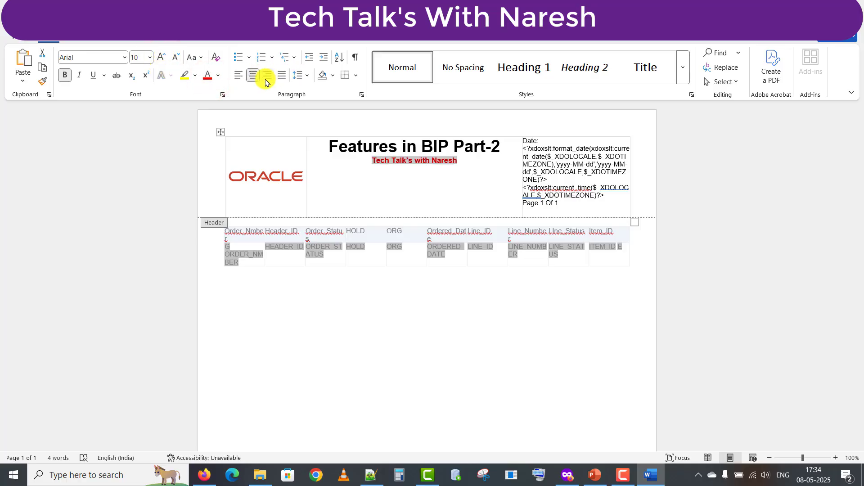
{"action": "left_click", "coordinate": [79, 75]}
{"action": "left_click", "coordinate": [96, 77]}
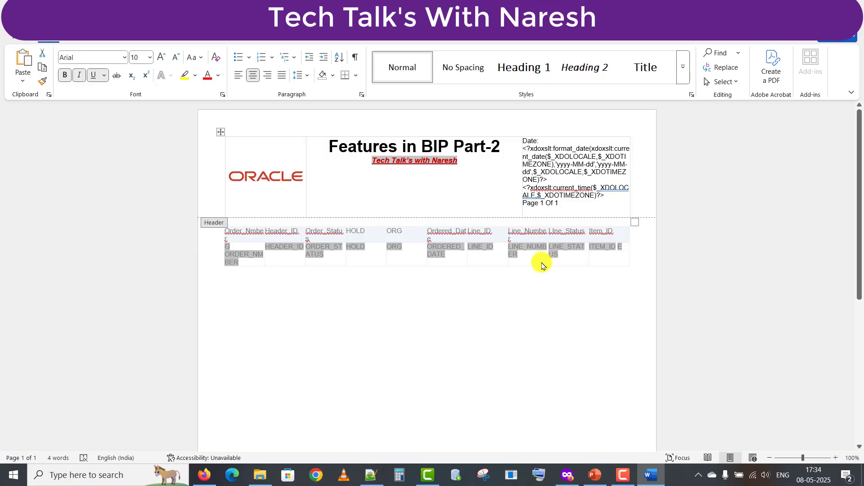
{"action": "key", "text": "Escape"}
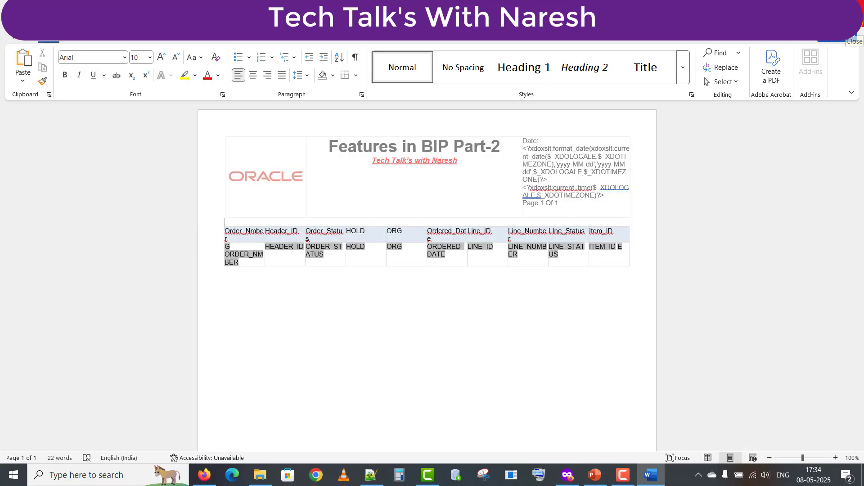
{"action": "key", "text": "alt+F4"}
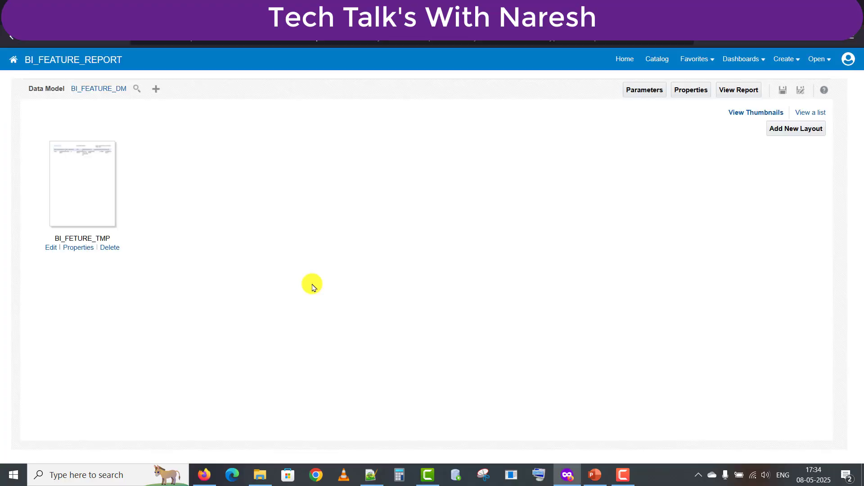
Start uploading a new layout named Layout_2 from the BI_FETURE_TMP template file
{"action": "left_click", "coordinate": [787, 130]}
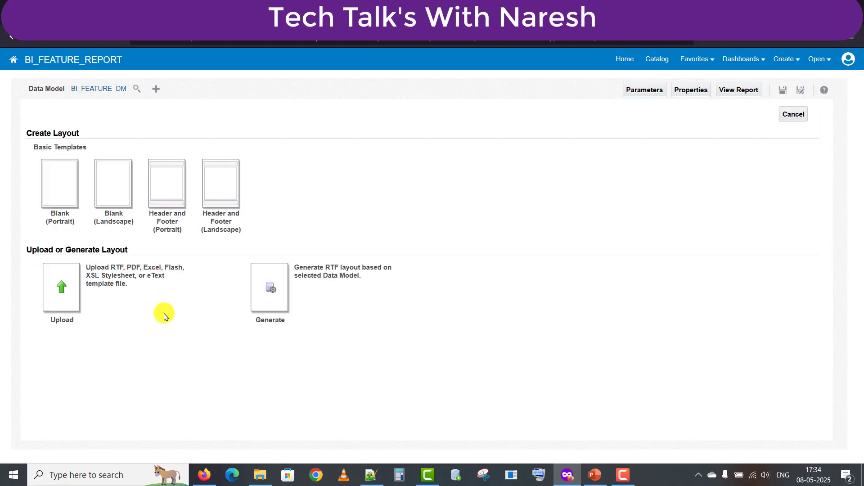
{"action": "left_click", "coordinate": [61, 288]}
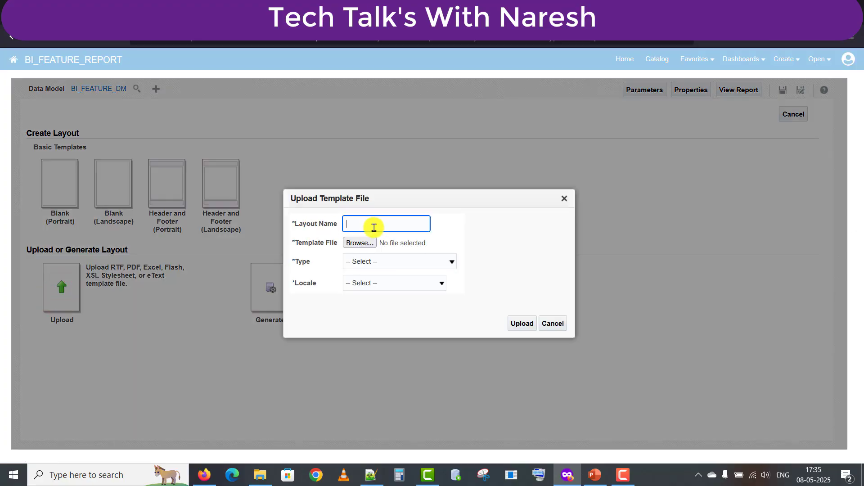
{"action": "left_click", "coordinate": [373, 227]}
{"action": "type", "text": "Layout_2"}
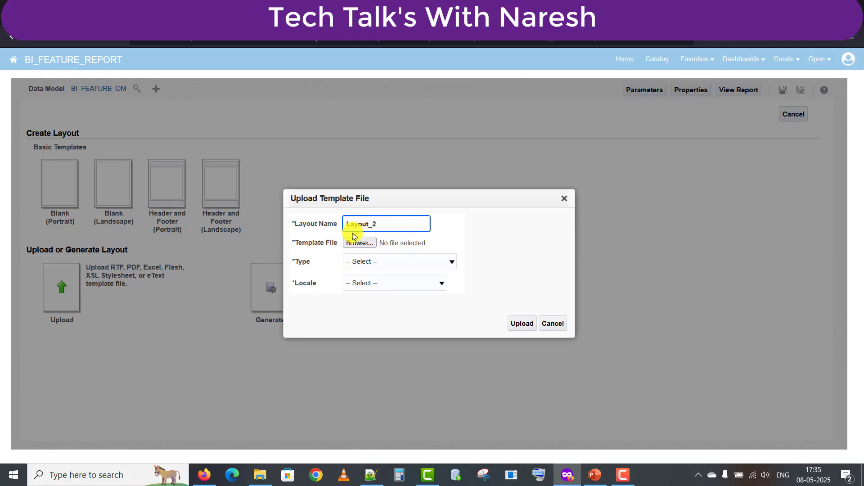
{"action": "left_click", "coordinate": [359, 243]}
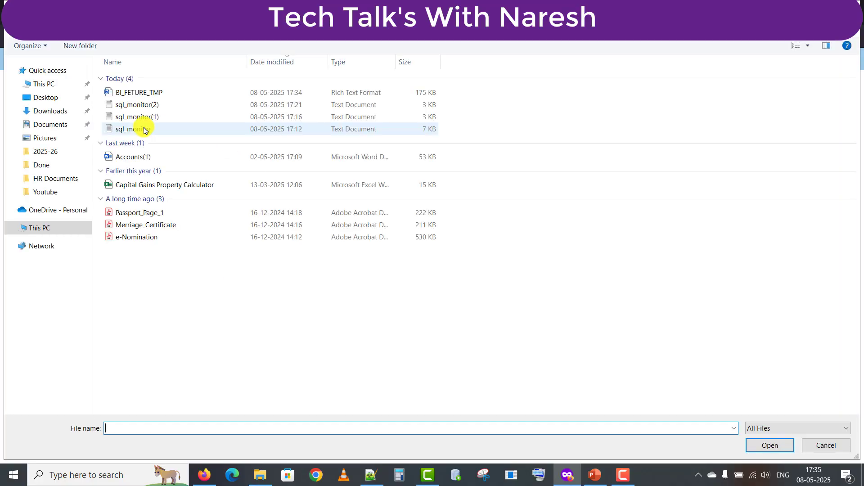
{"action": "double_click", "coordinate": [148, 91]}
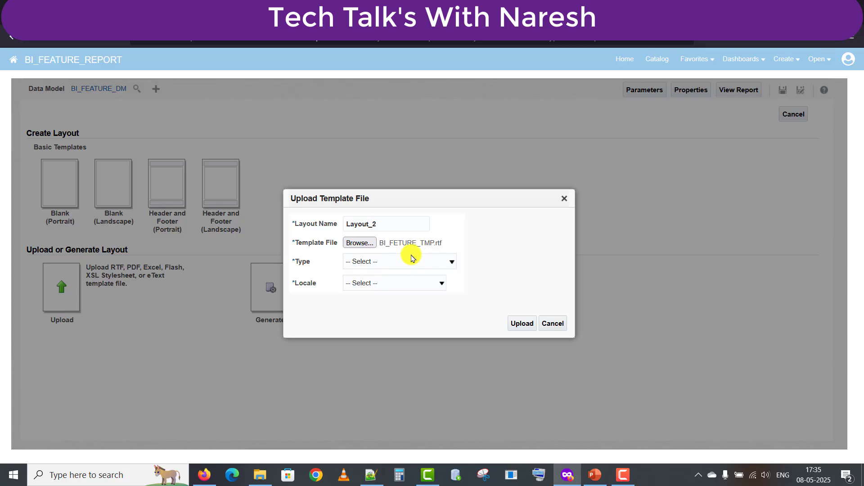
Set type RTF Template and locale English, then upload, dismissing the file-already-exists warning
{"action": "left_click", "coordinate": [444, 261]}
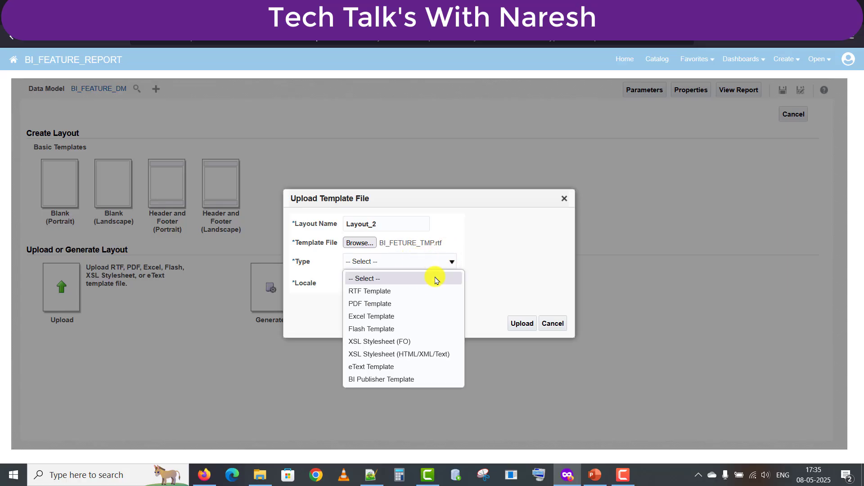
{"action": "left_click", "coordinate": [407, 291]}
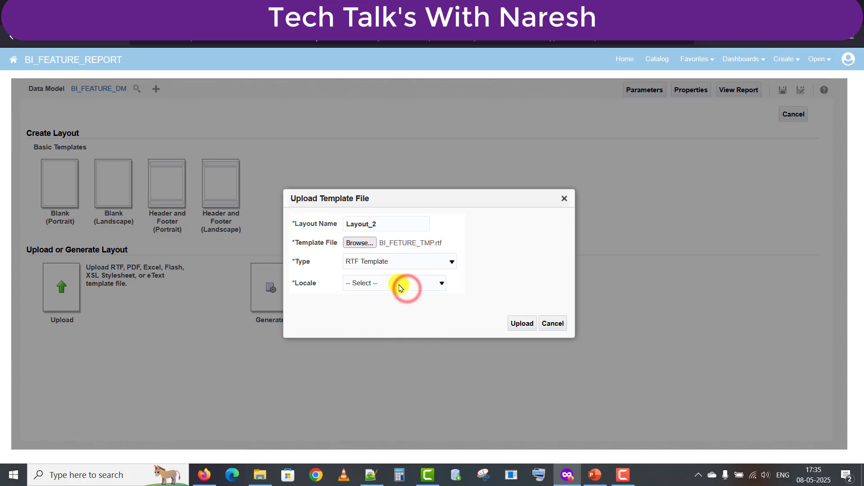
{"action": "left_click", "coordinate": [400, 285]}
{"action": "key", "text": "e"}
{"action": "key", "text": "Return"}
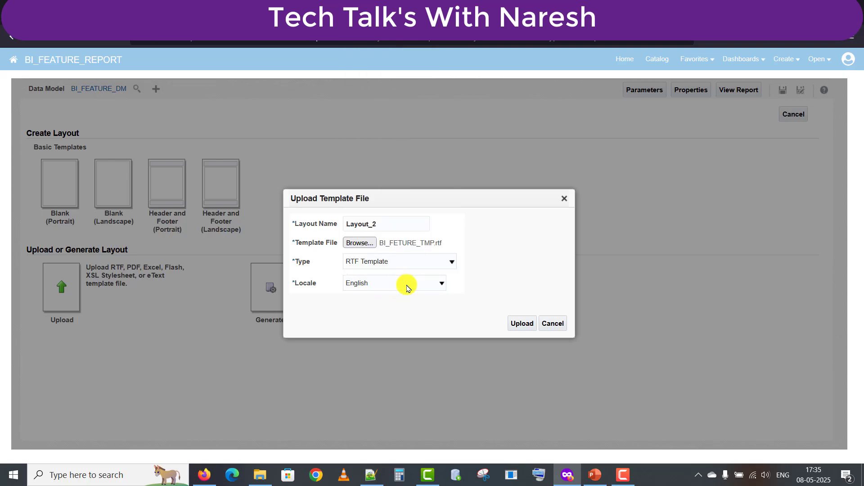
{"action": "left_click", "coordinate": [524, 331]}
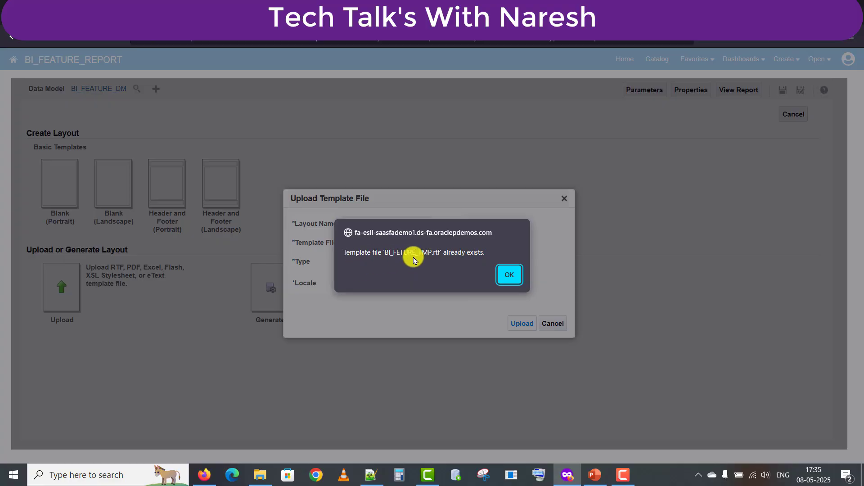
{"action": "left_click", "coordinate": [507, 275]}
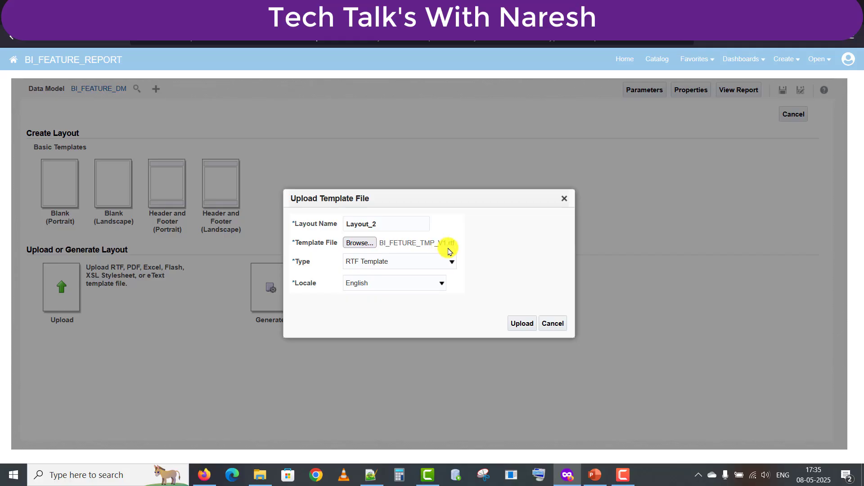
{"action": "left_click", "coordinate": [522, 324]}
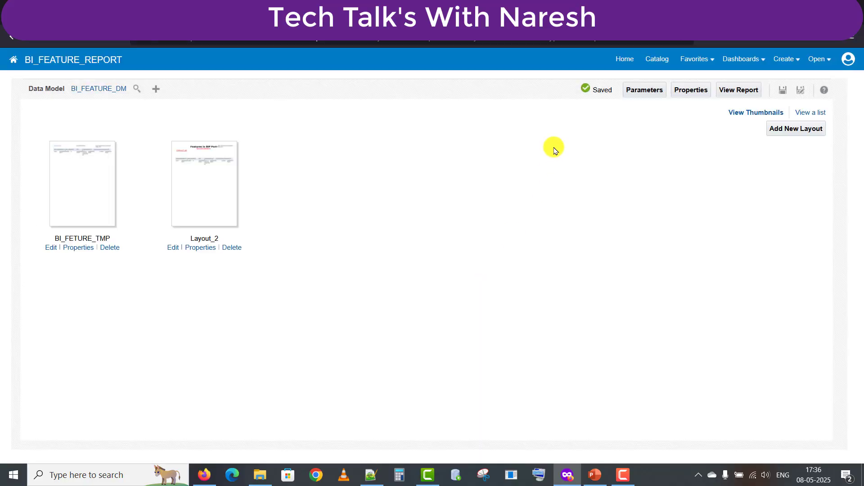
Save the report, tick Default Layout for Layout_2 in the layouts list, and save again
{"action": "left_click", "coordinate": [785, 92]}
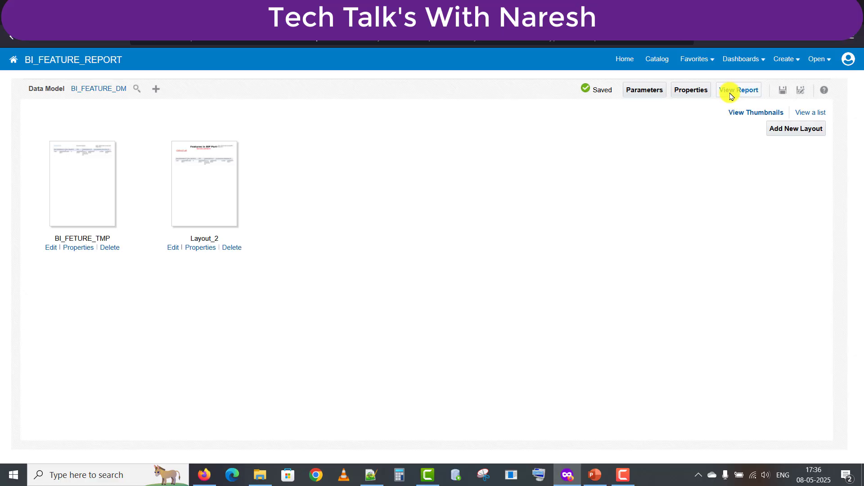
{"action": "left_click", "coordinate": [810, 112]}
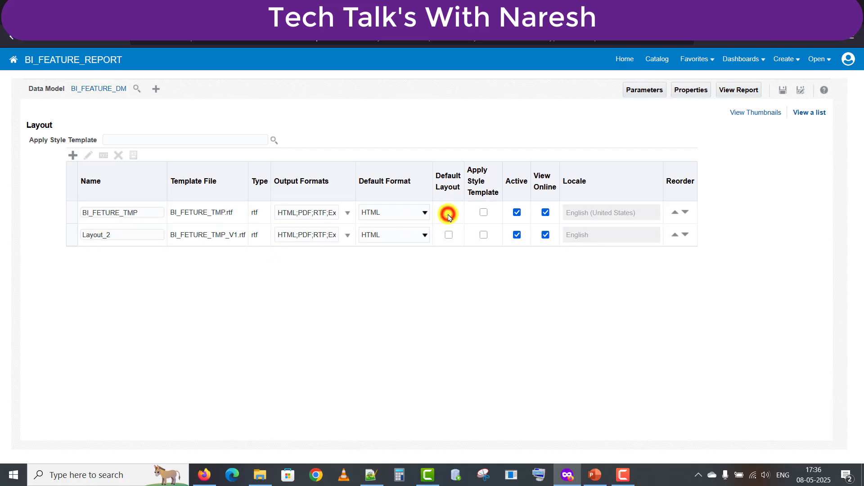
{"action": "left_click", "coordinate": [449, 235]}
{"action": "left_click", "coordinate": [448, 213]}
{"action": "left_click", "coordinate": [449, 234]}
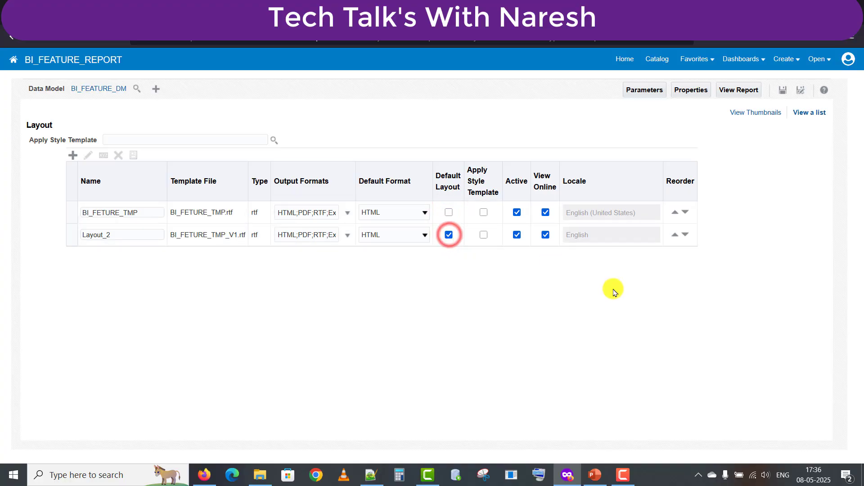
{"action": "left_click", "coordinate": [783, 90]}
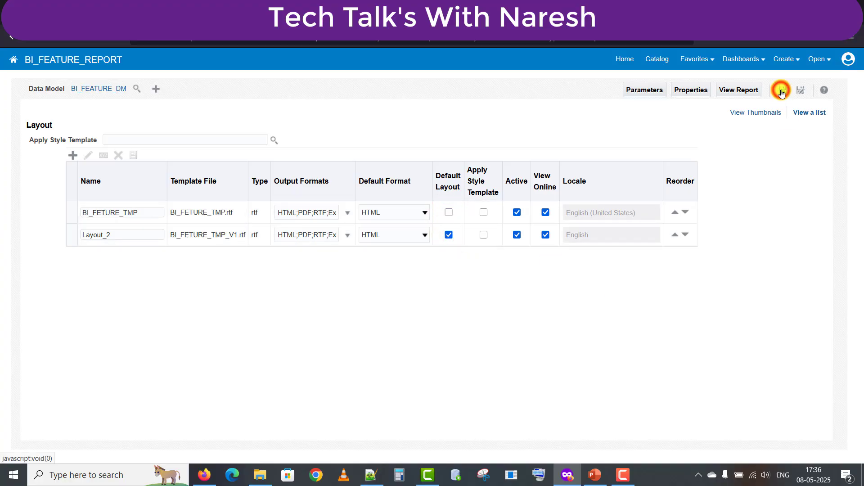
{"action": "left_click", "coordinate": [738, 90]}
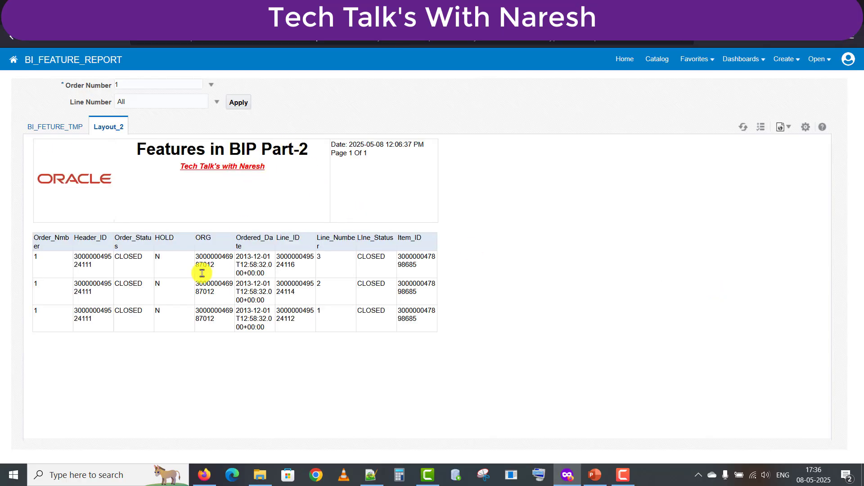
Compare the BI_FETURE_TMP and Layout_2 outputs, export Layout_2 as PDF, then return to the catalog
{"action": "left_click", "coordinate": [58, 129]}
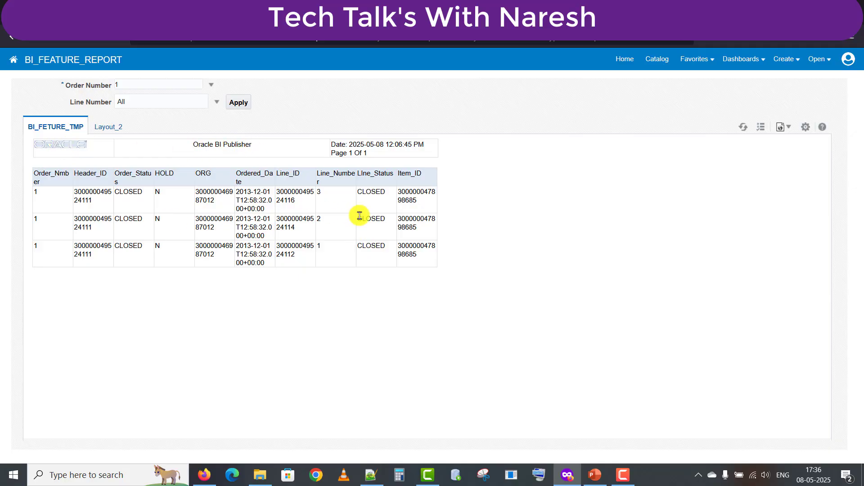
{"action": "left_click", "coordinate": [111, 130]}
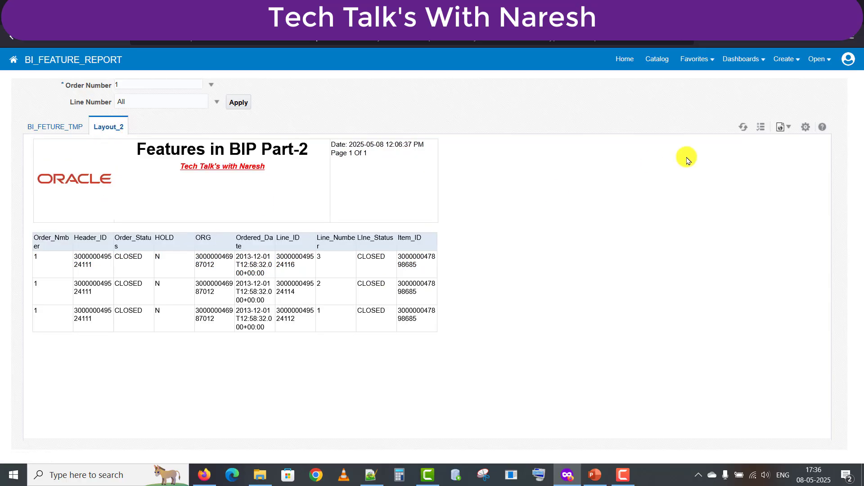
{"action": "left_click", "coordinate": [789, 128]}
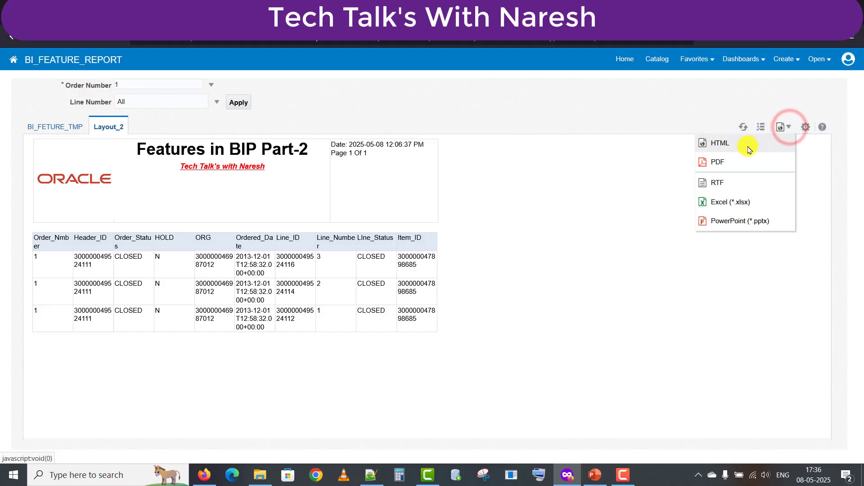
{"action": "left_click", "coordinate": [725, 167]}
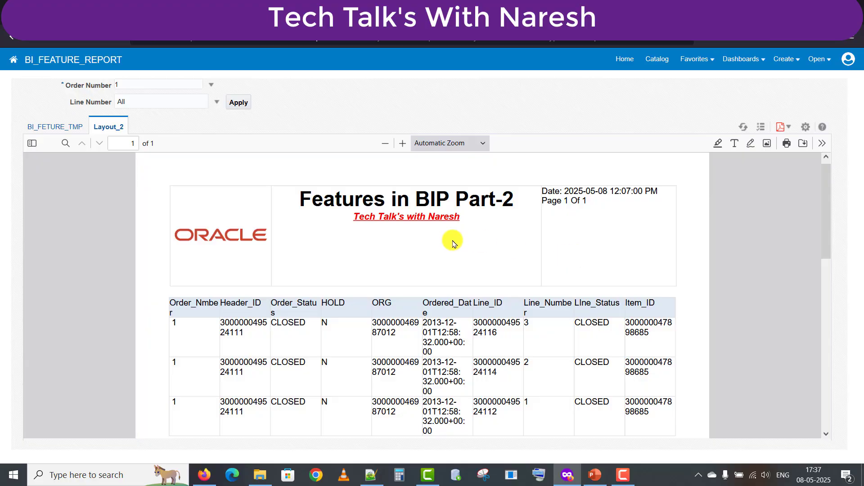
{"action": "left_click", "coordinate": [61, 128]}
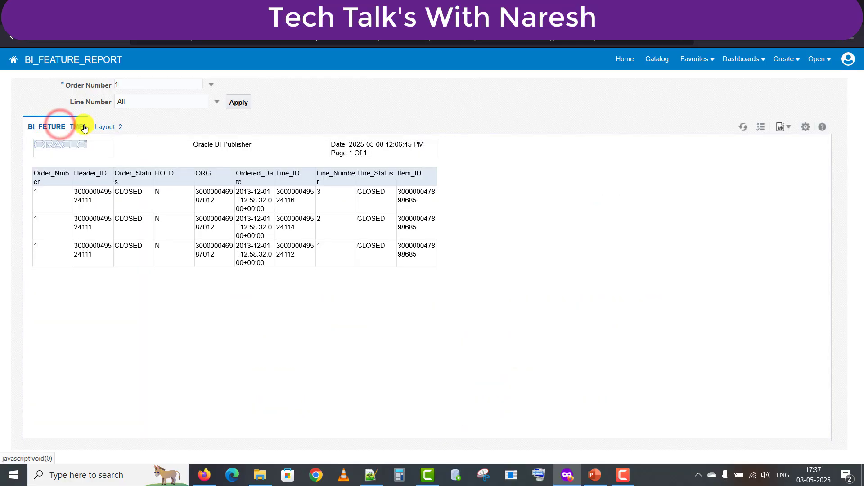
{"action": "left_click", "coordinate": [792, 128]}
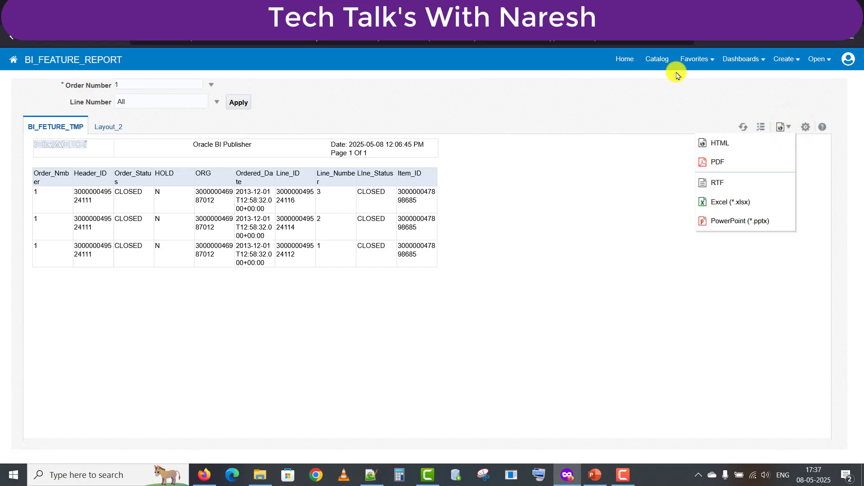
{"action": "left_click", "coordinate": [663, 61]}
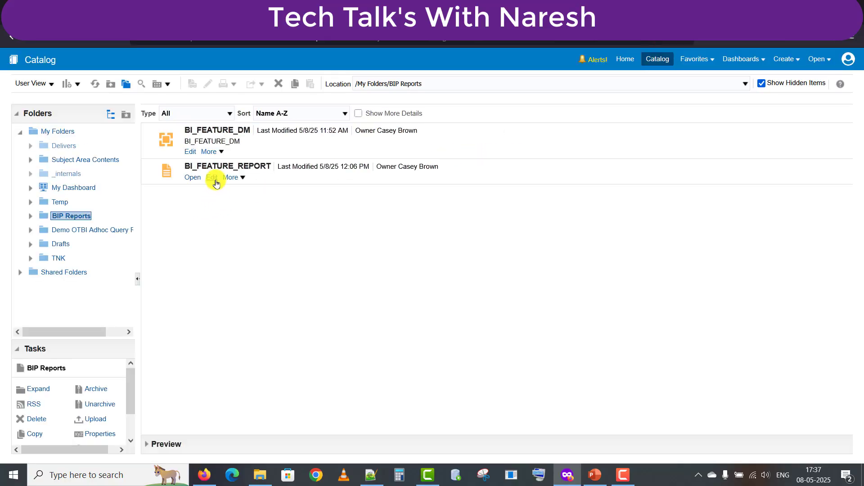
Uncheck Active and View Online for BI_FETURE_TMP, keeping Layout_2 active, and save the report
{"action": "left_click", "coordinate": [213, 178]}
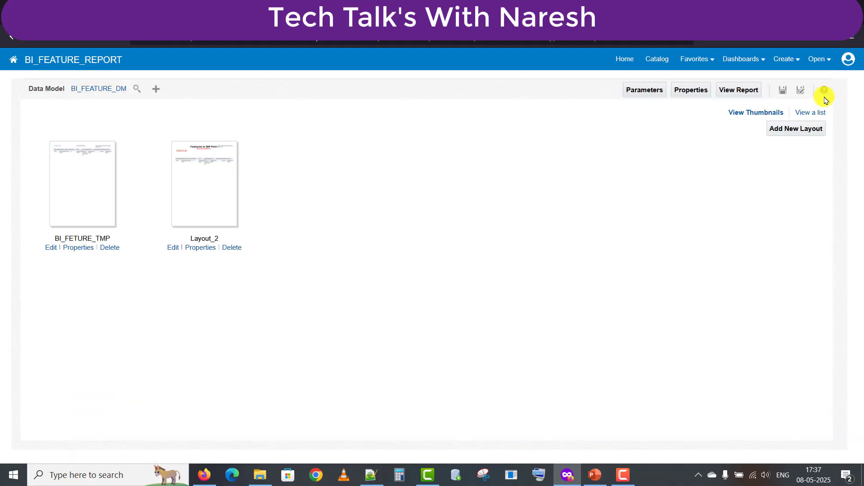
{"action": "left_click", "coordinate": [816, 113]}
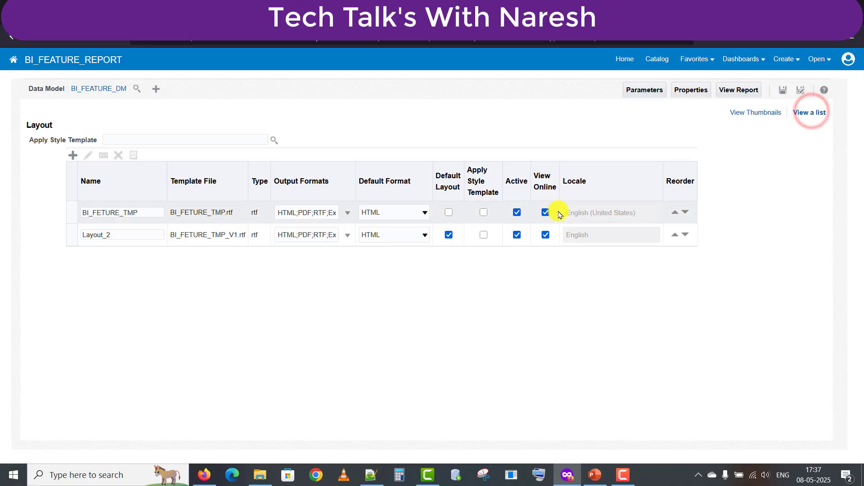
{"action": "left_click", "coordinate": [518, 212]}
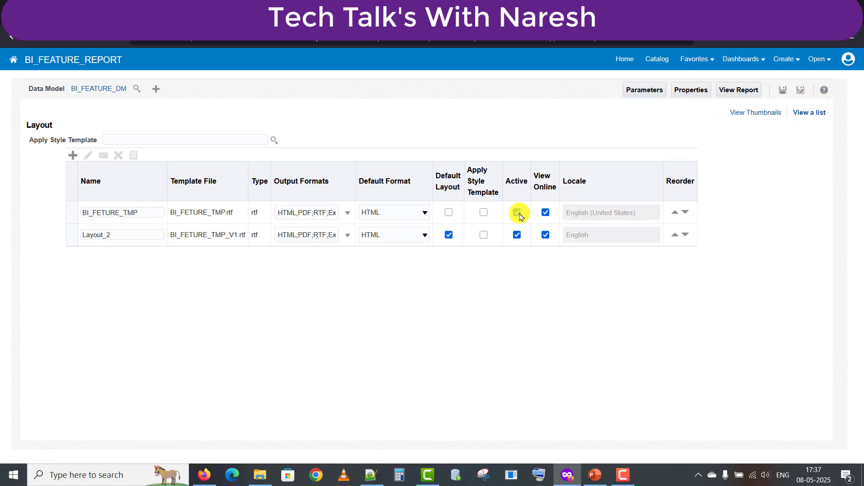
{"action": "left_click", "coordinate": [516, 212]}
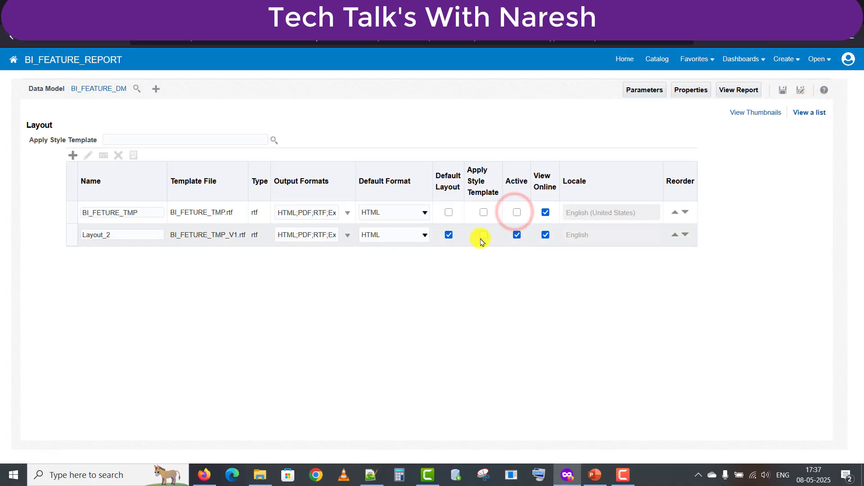
{"action": "left_click", "coordinate": [517, 236]}
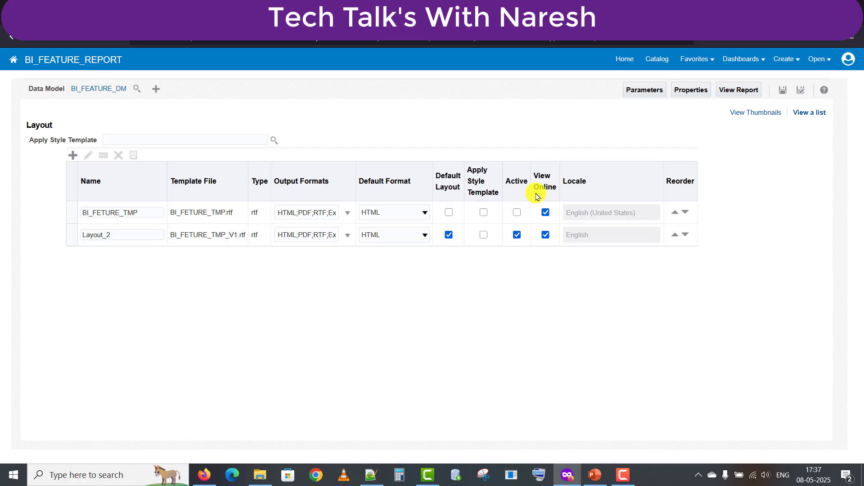
{"action": "left_click", "coordinate": [546, 213]}
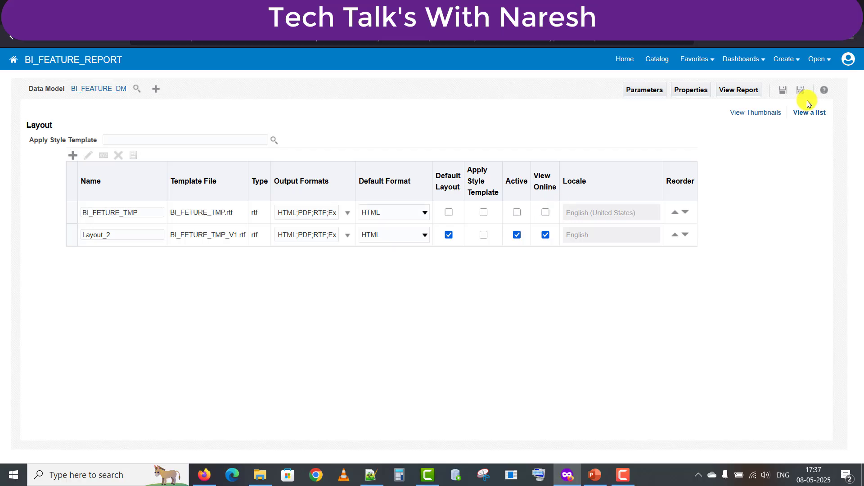
{"action": "left_click", "coordinate": [783, 91]}
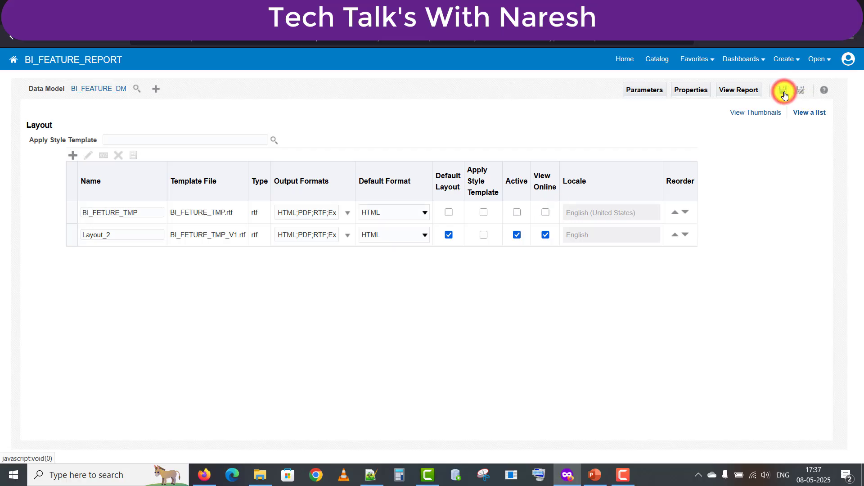
Run BI_FEATURE_REPORT for order number 1007, then go back to the catalog
{"action": "left_click", "coordinate": [742, 91]}
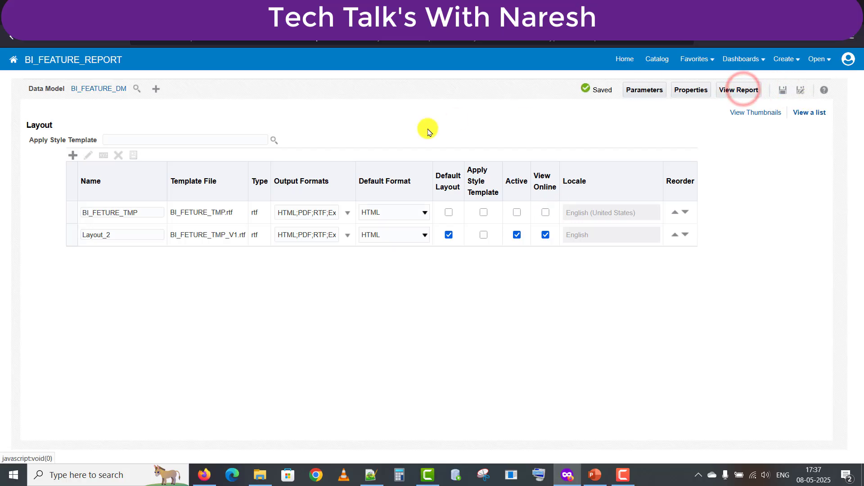
{"action": "left_click", "coordinate": [211, 85]}
{"action": "left_click", "coordinate": [146, 167]}
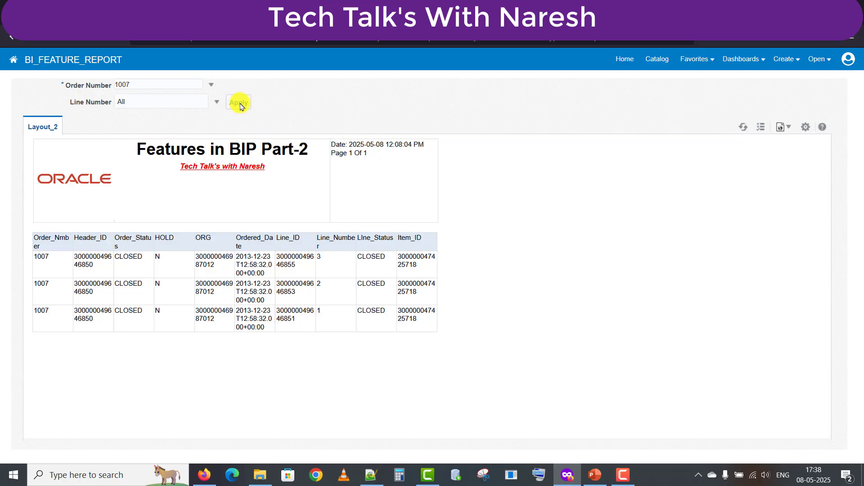
{"action": "left_click", "coordinate": [239, 104]}
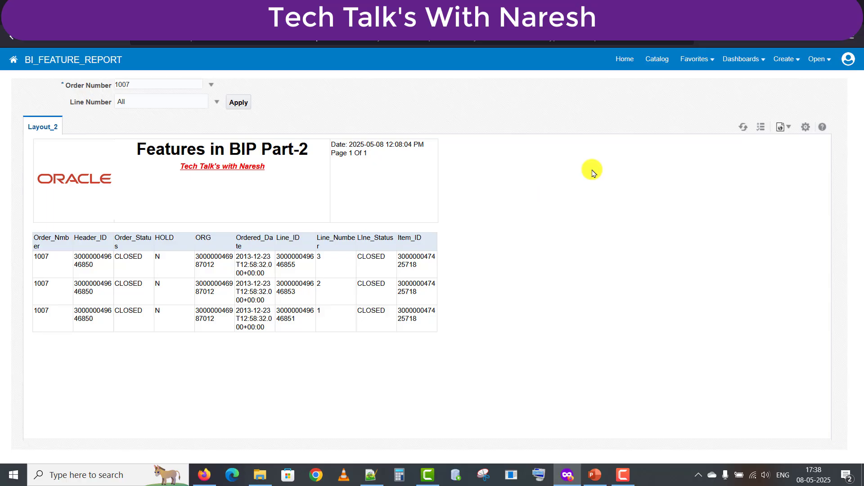
{"action": "left_click", "coordinate": [659, 63]}
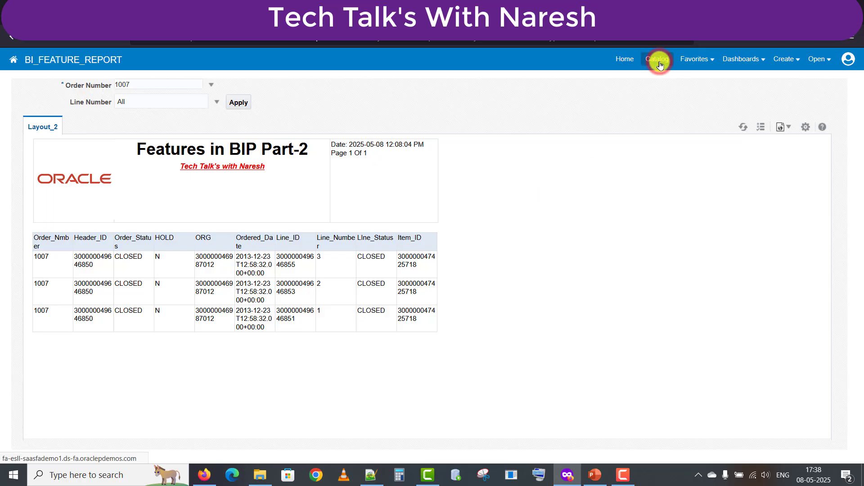
Edit BI_FEATURE_DM, select the G_1 group and view Event Triggers, then return to the catalog
{"action": "left_click", "coordinate": [191, 152]}
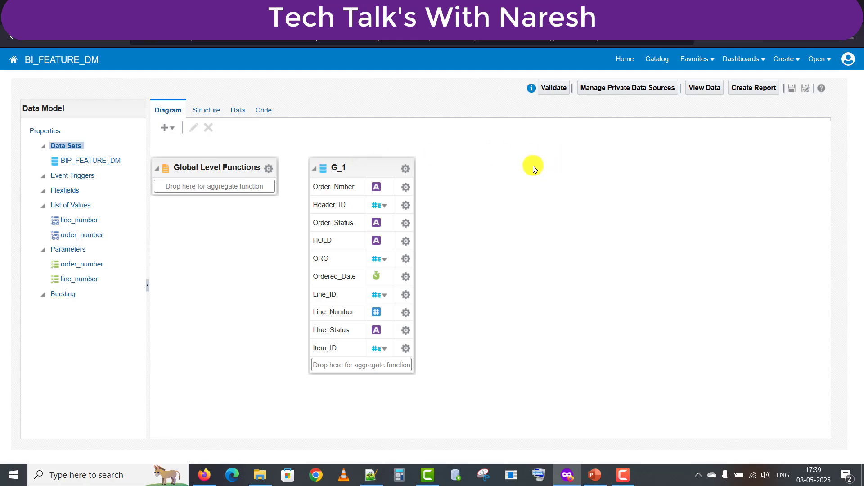
{"action": "left_click", "coordinate": [357, 168]}
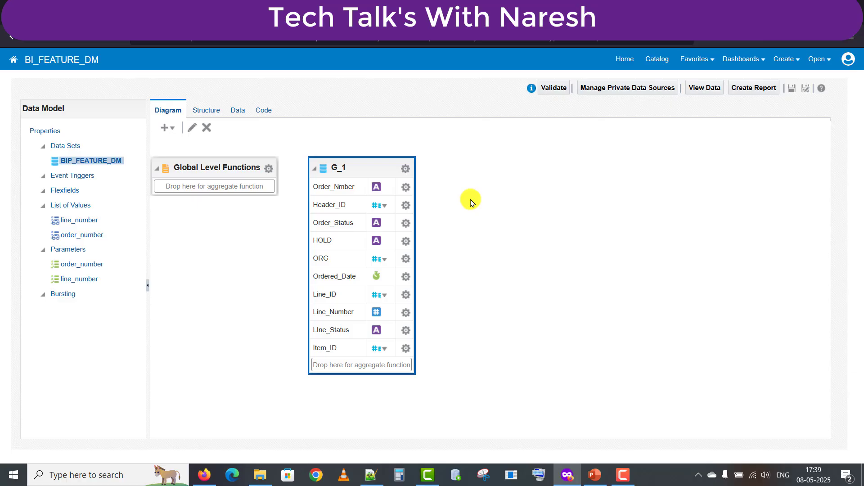
{"action": "left_click", "coordinate": [65, 179]}
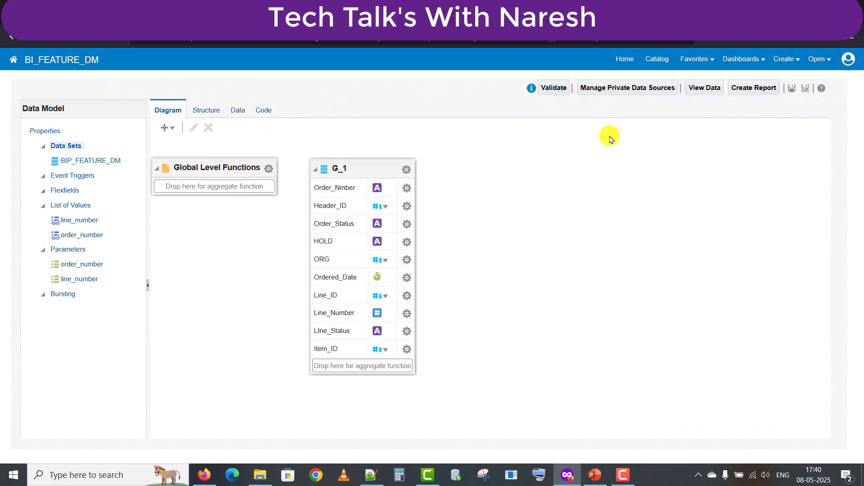
{"action": "left_click", "coordinate": [657, 61]}
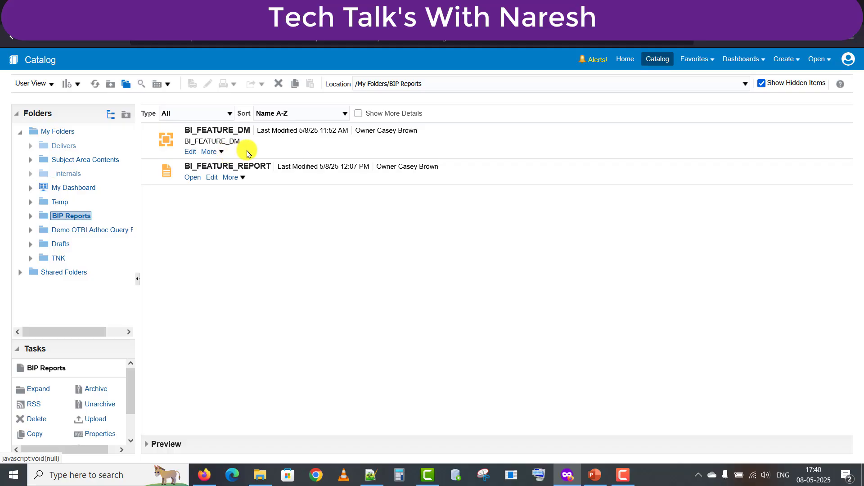
Archive BI_FEATURE_DM with permissions and timestamps kept, downloading BI_FEATURE_DM.xdm.catalog
{"action": "left_click", "coordinate": [222, 152]}
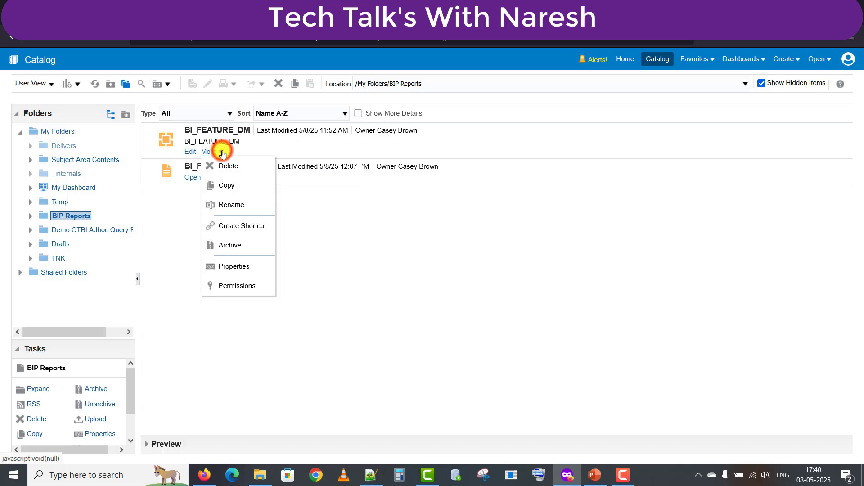
{"action": "left_click", "coordinate": [232, 246]}
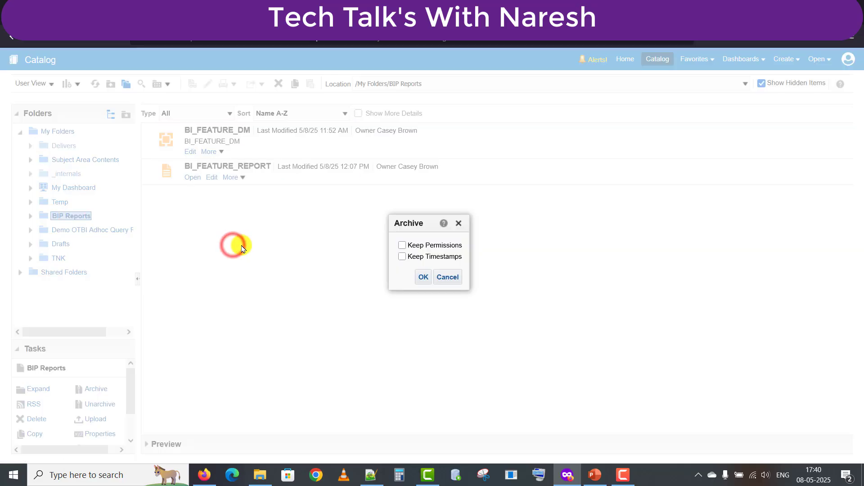
{"action": "left_click", "coordinate": [403, 245]}
{"action": "left_click", "coordinate": [402, 257]}
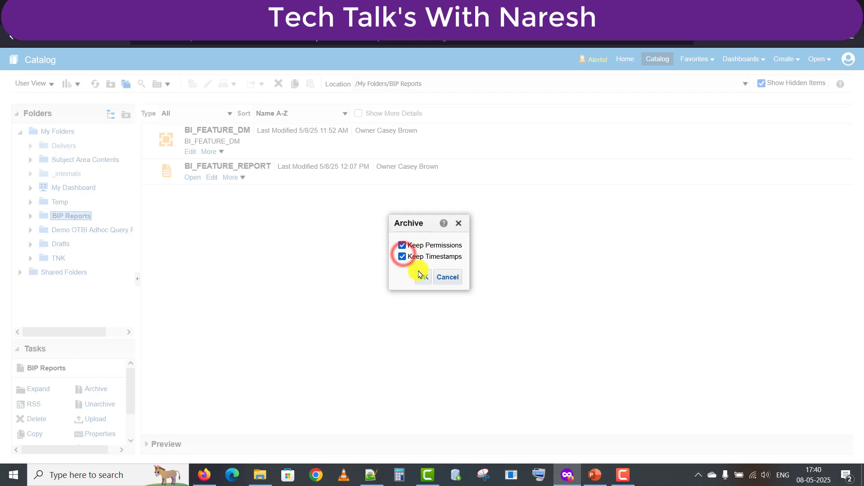
{"action": "left_click", "coordinate": [424, 277]}
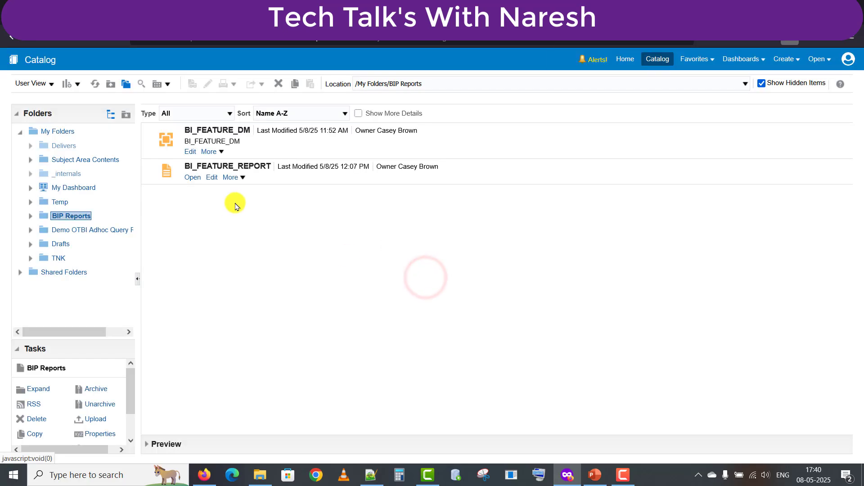
Archive BI_FEATURE_REPORT with permissions and timestamps kept, downloading BI_FEATURE_REPORT.xdo.catalog
{"action": "left_click", "coordinate": [243, 179]}
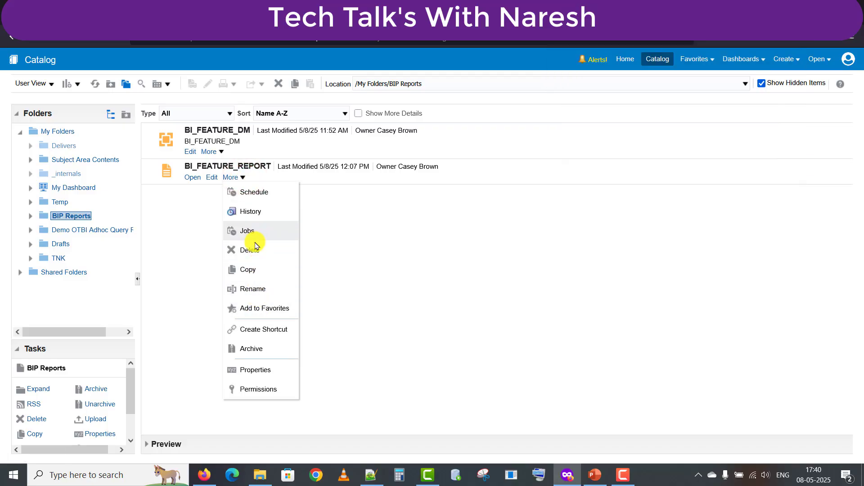
{"action": "left_click", "coordinate": [256, 349]}
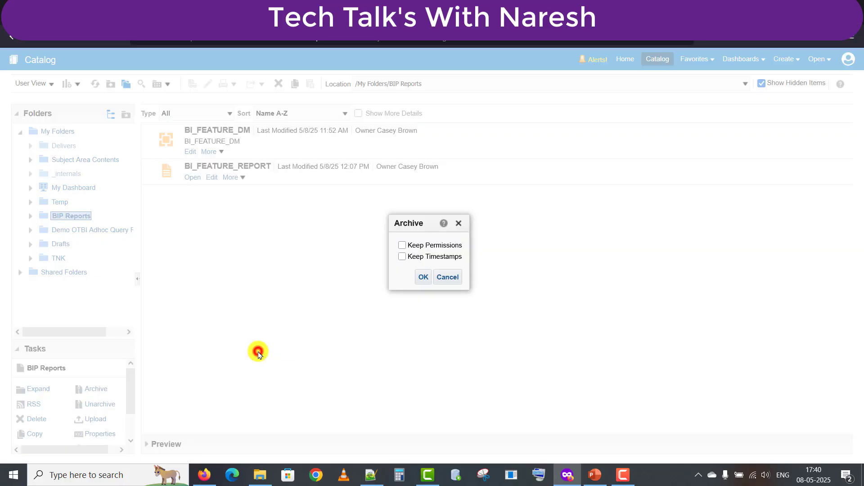
{"action": "left_click", "coordinate": [403, 257]}
{"action": "left_click", "coordinate": [425, 276]}
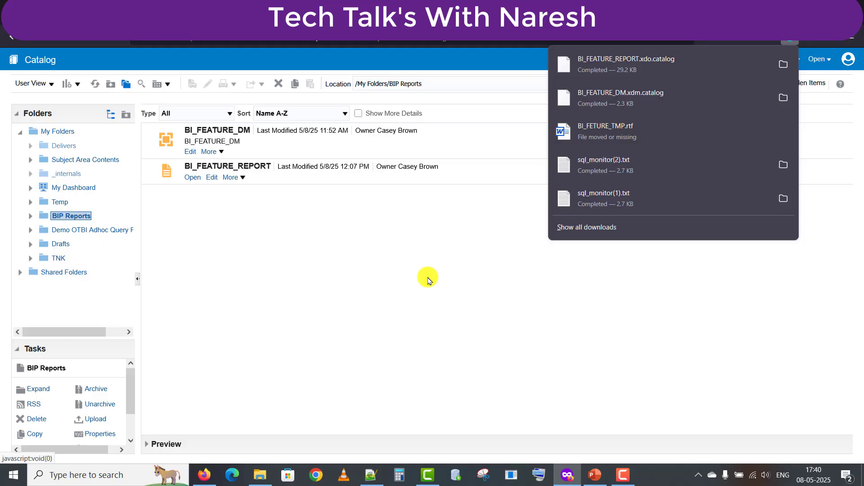
{"action": "left_click", "coordinate": [427, 279]}
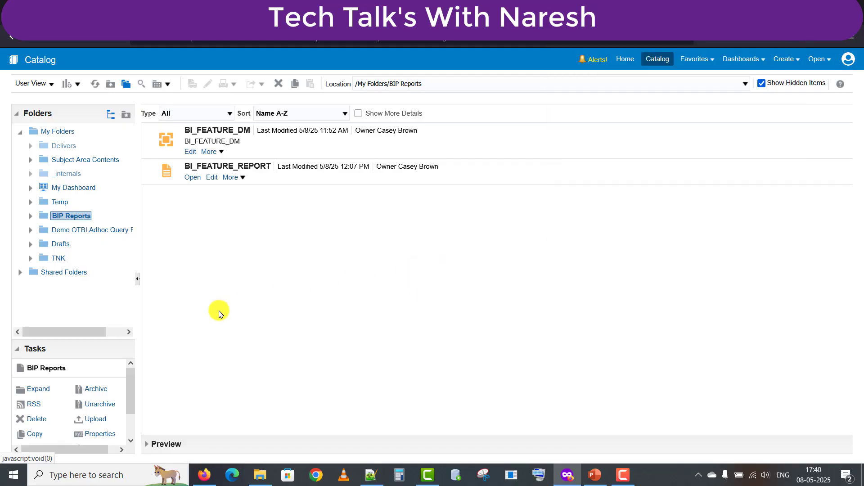
Open the Unarchive dialog from the Tasks pane for the BIP Reports folder
{"action": "left_click", "coordinate": [105, 406]}
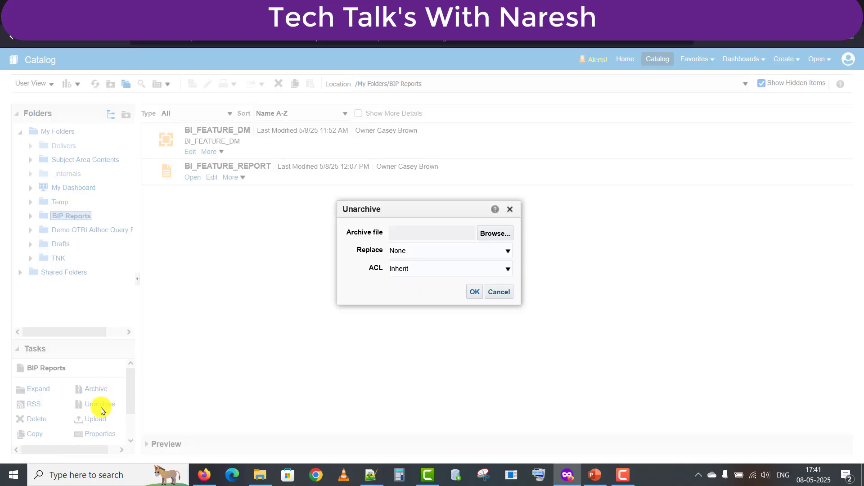